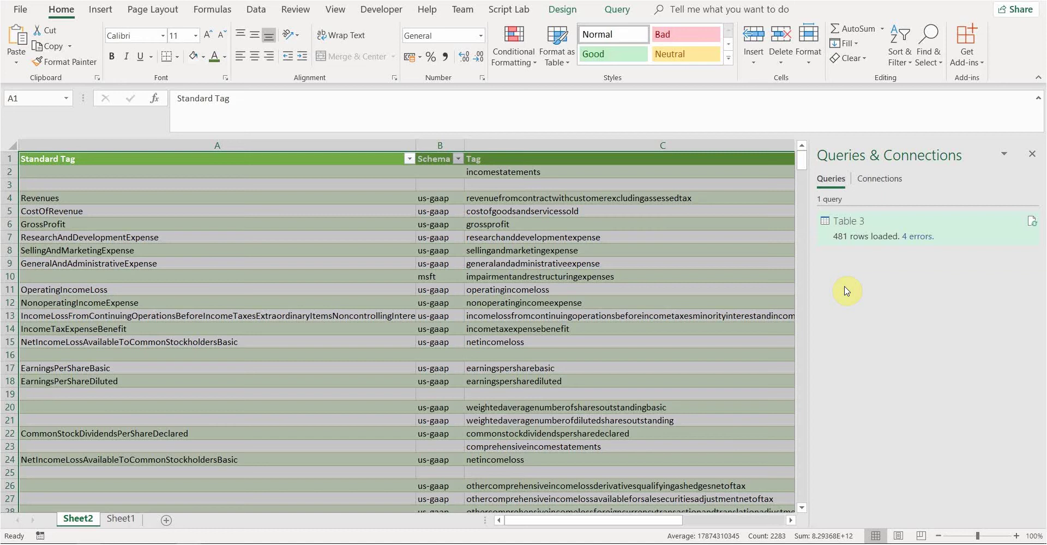
- Select cell C8 (sellingandmarketingexpense) in the Sheet2 tag-mapping table
click(595, 254)
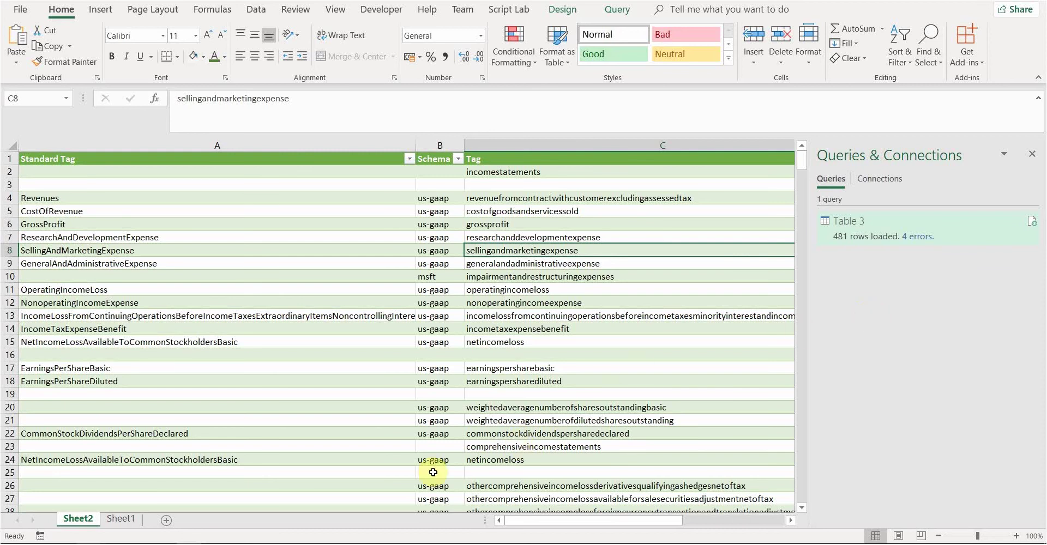
- On Sheet1, enter the header Ticker in A1 and MSFT in A2, then select A1:A2
click(132, 521)
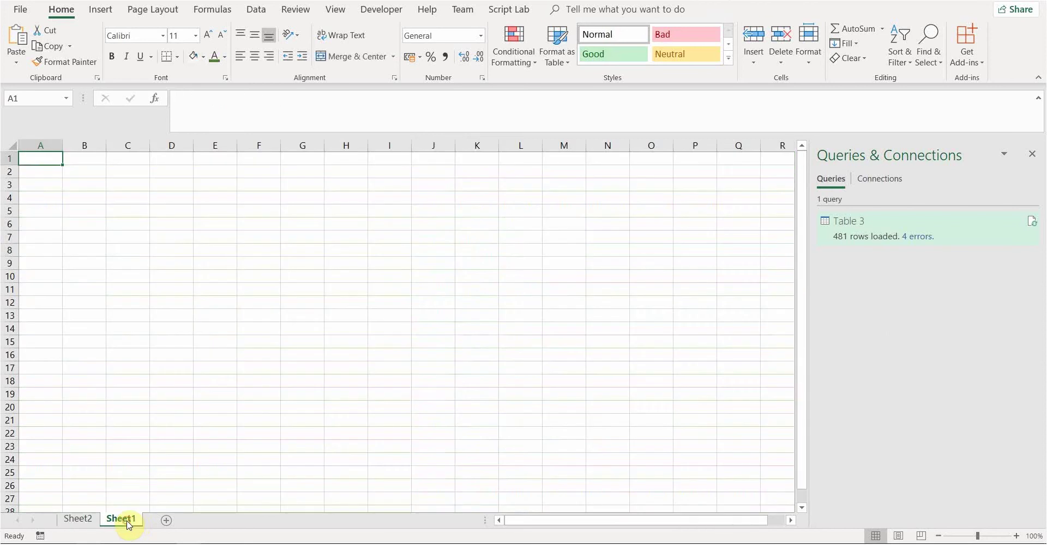
click(45, 171)
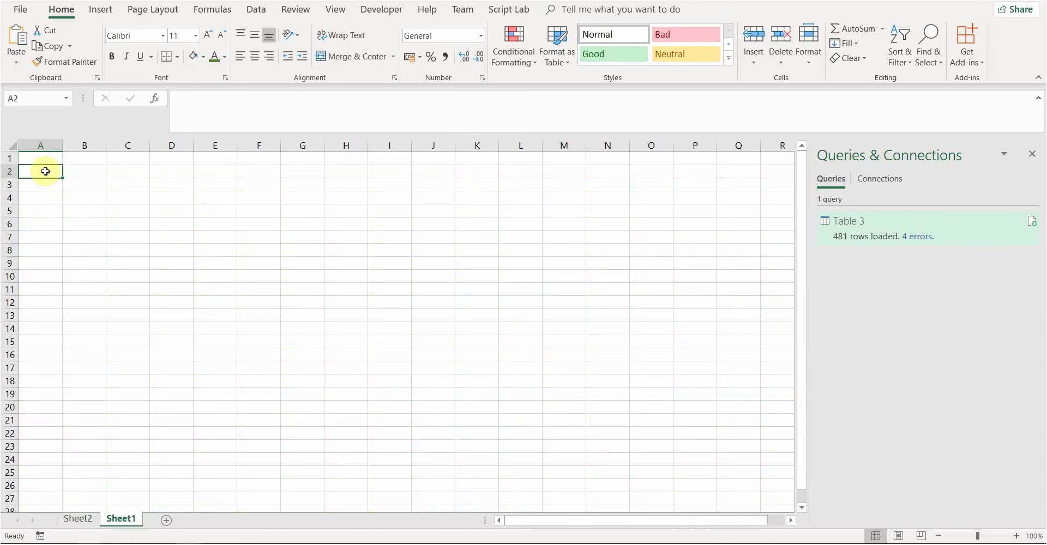
text(MS)
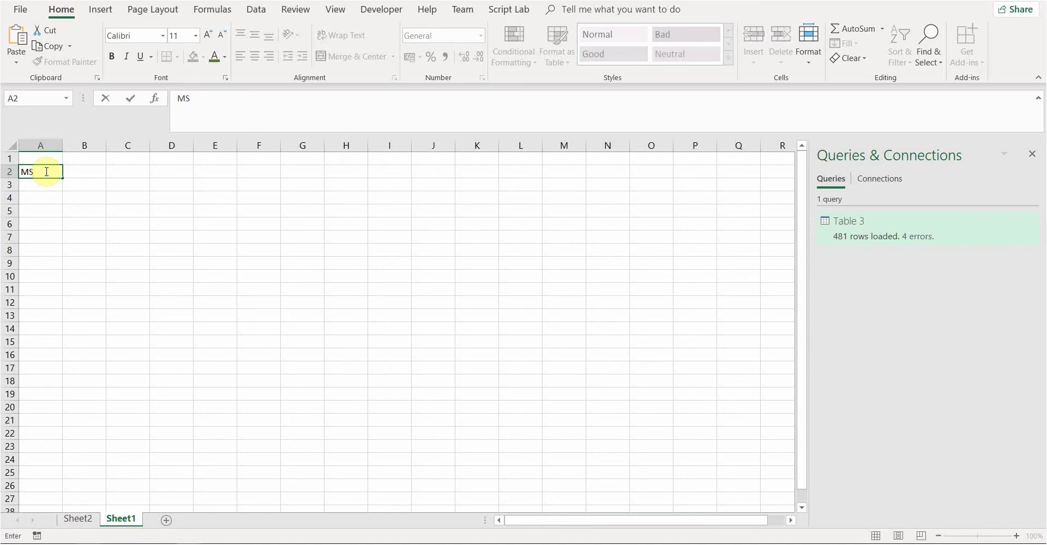
text(FT)
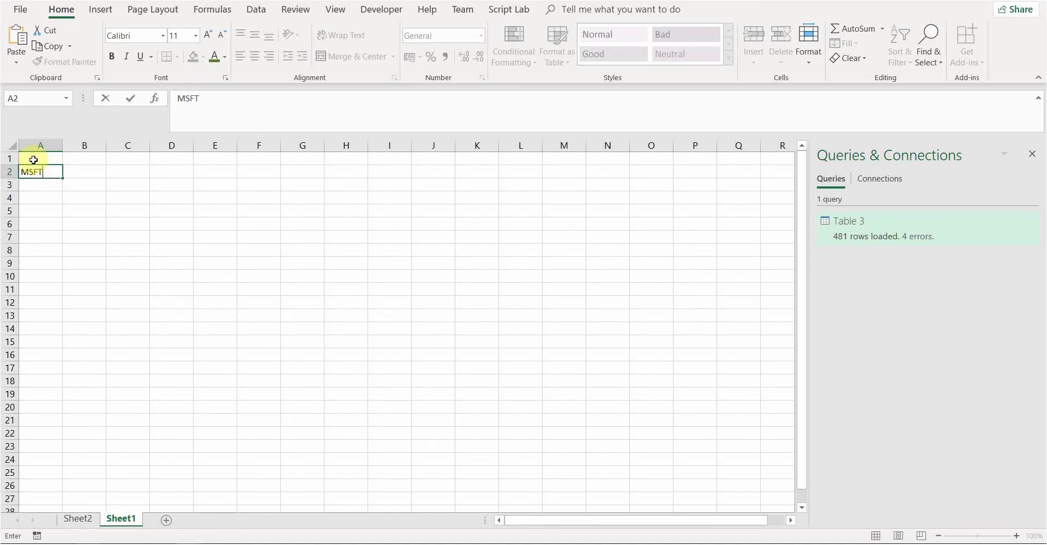
click(33, 159)
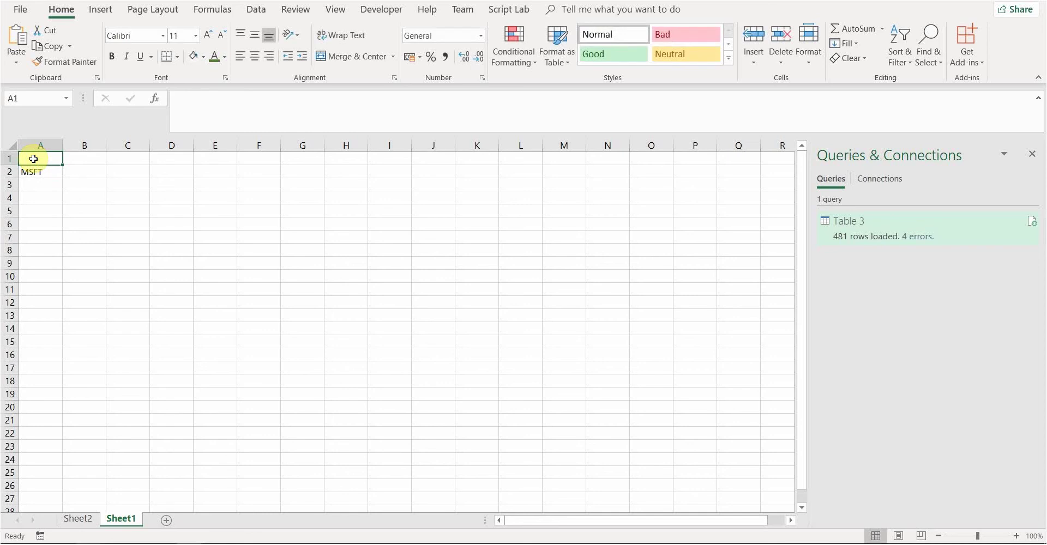
text(Ticker)
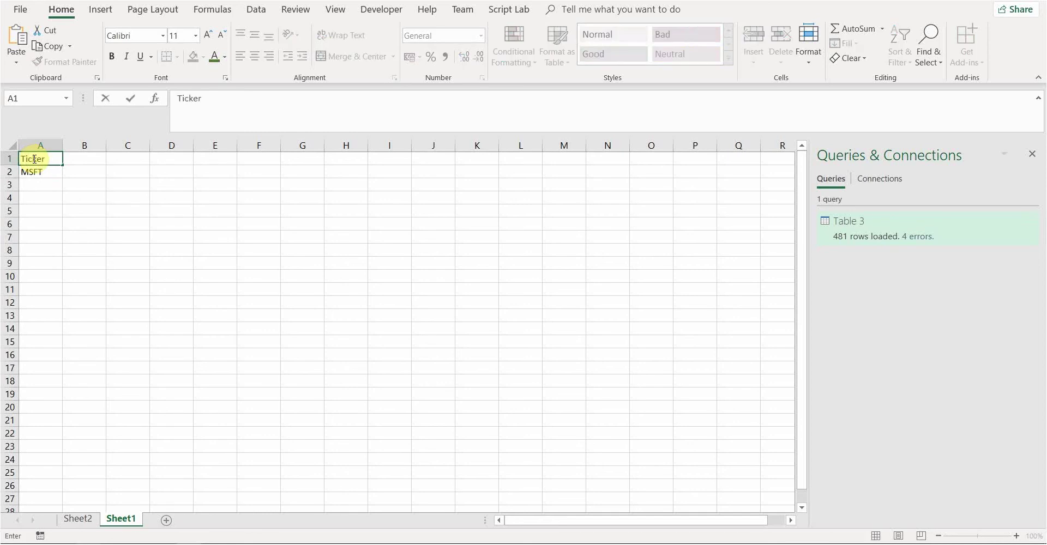
key(Return)
click(34, 158)
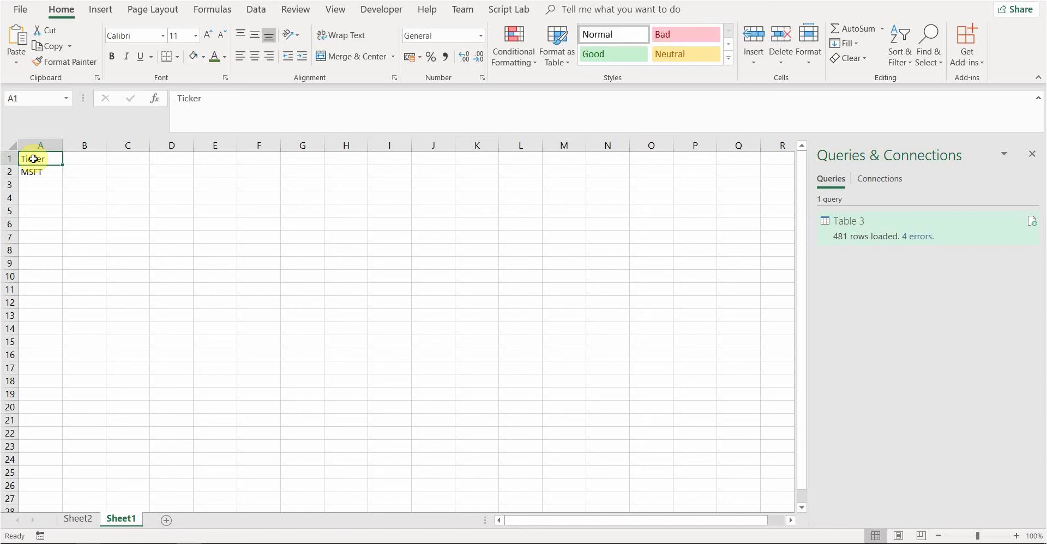
drag(33, 159, 33, 169)
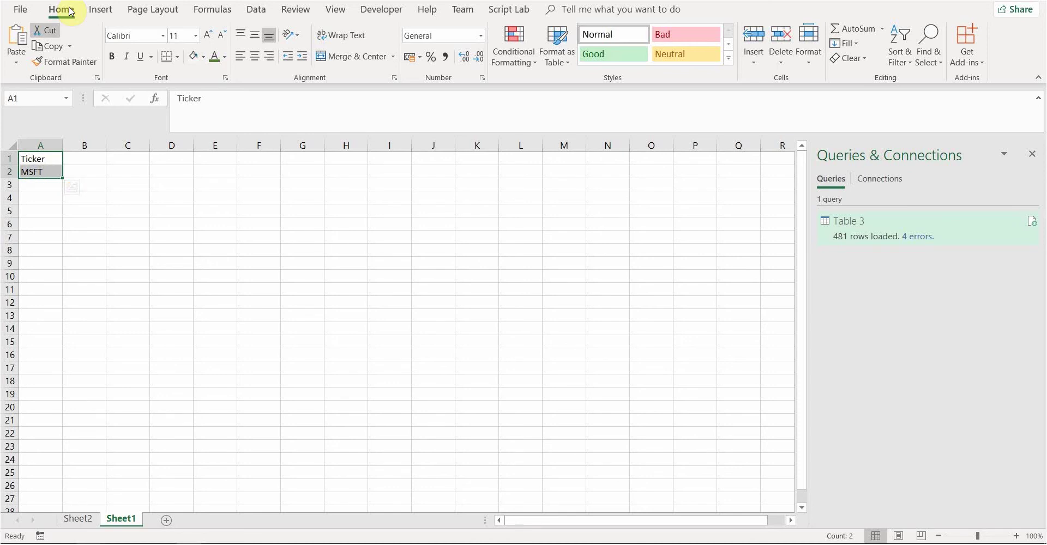
- Convert A1:A2 into a table whose first row is the header
click(100, 9)
click(113, 44)
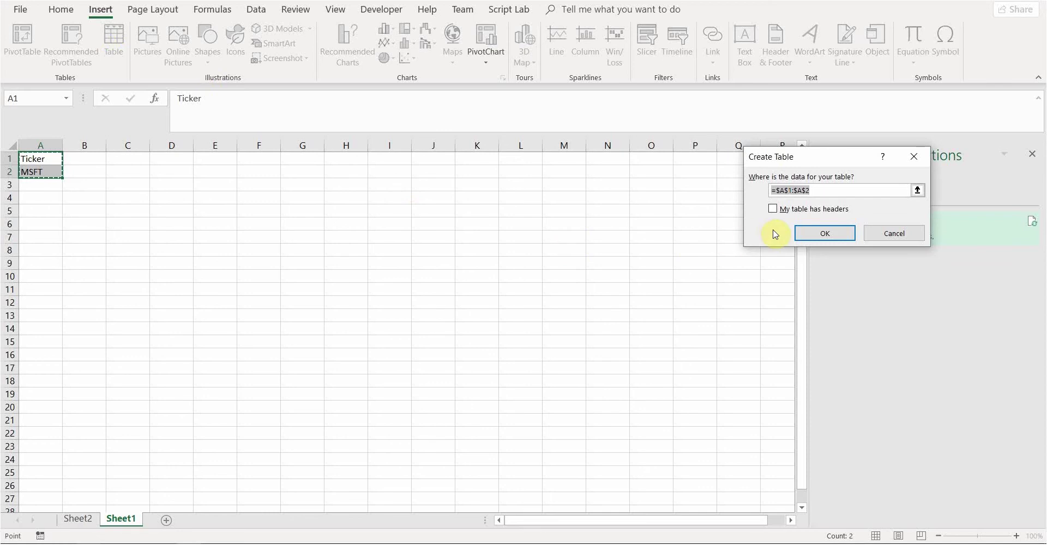
click(773, 210)
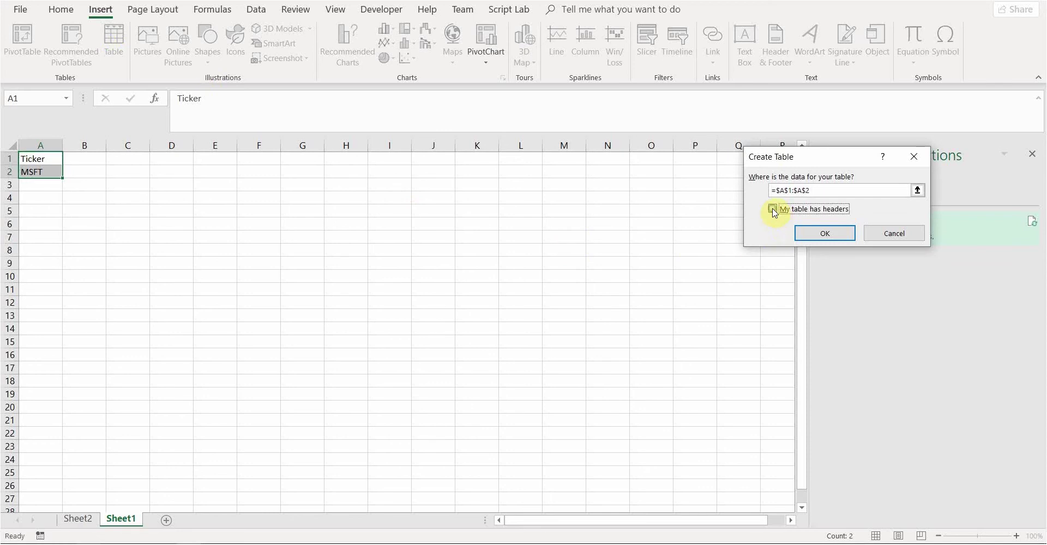
click(823, 233)
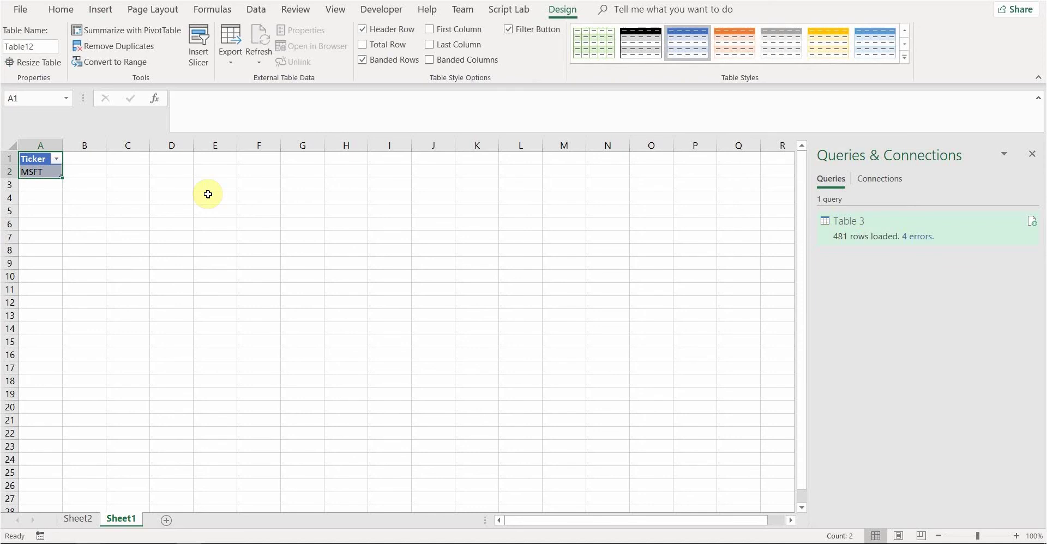
- Rename the new table to Company
click(46, 47)
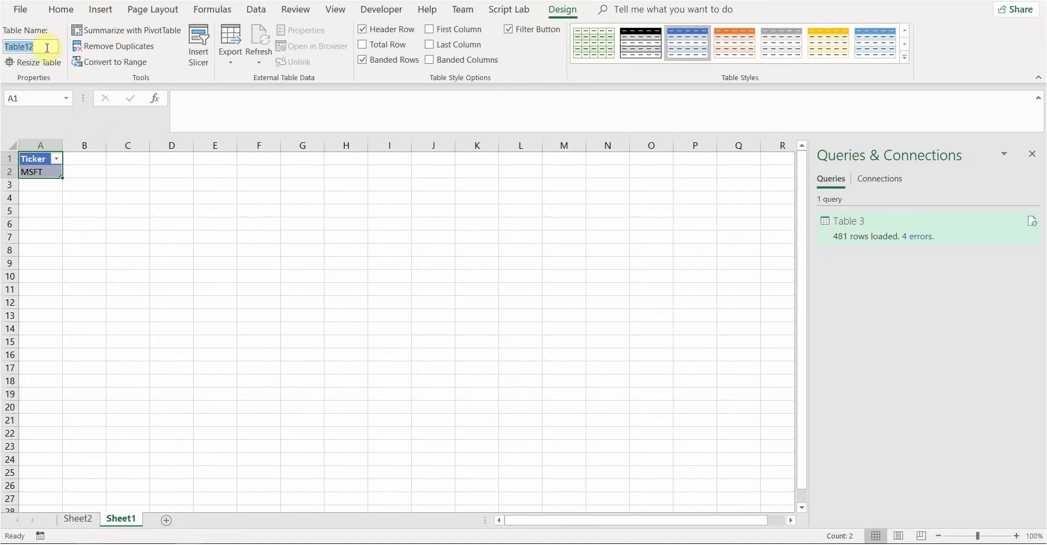
text(Comp)
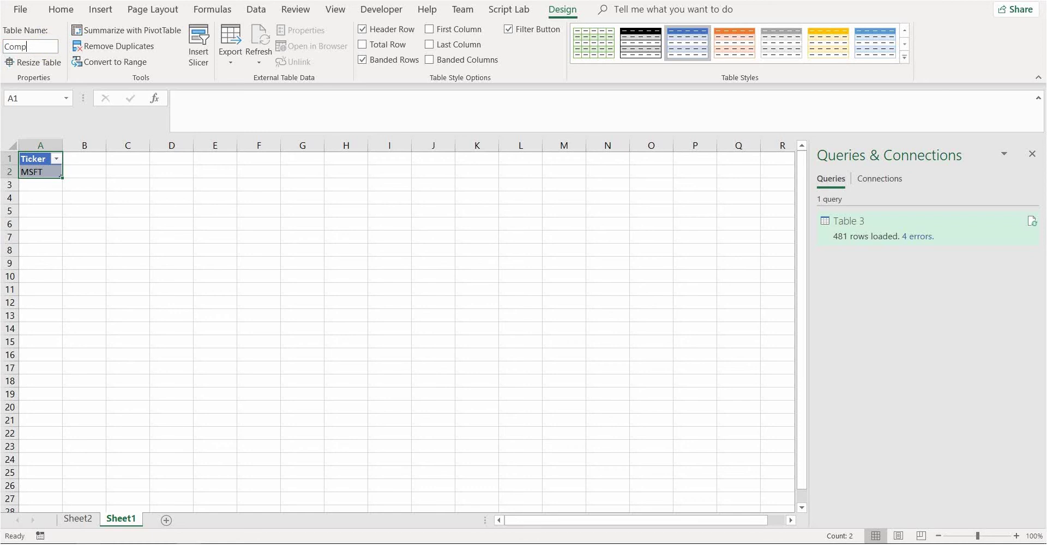
text(any)
key(Return)
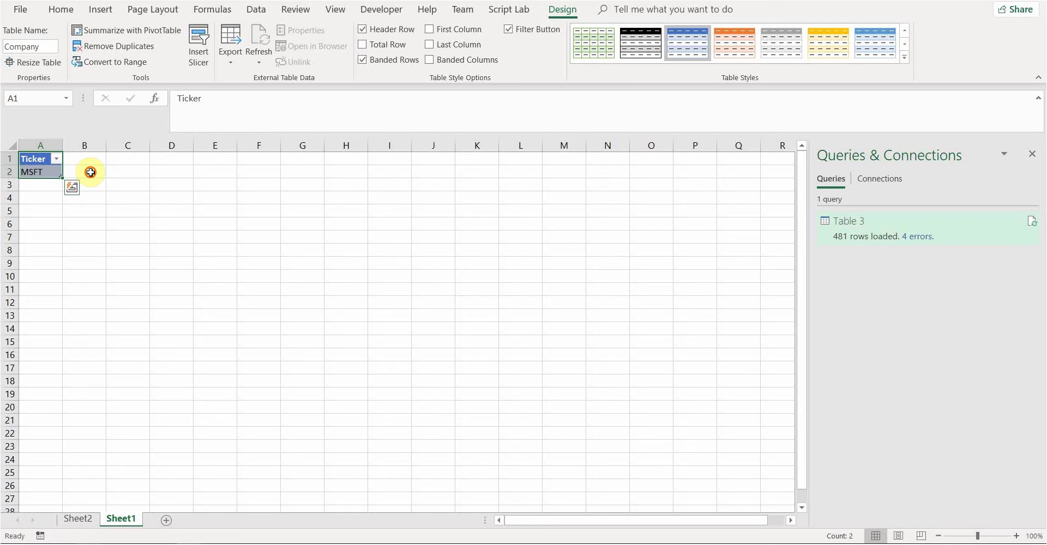
- Deselect the Company table via B2, then select its MSFT cell A2
click(90, 172)
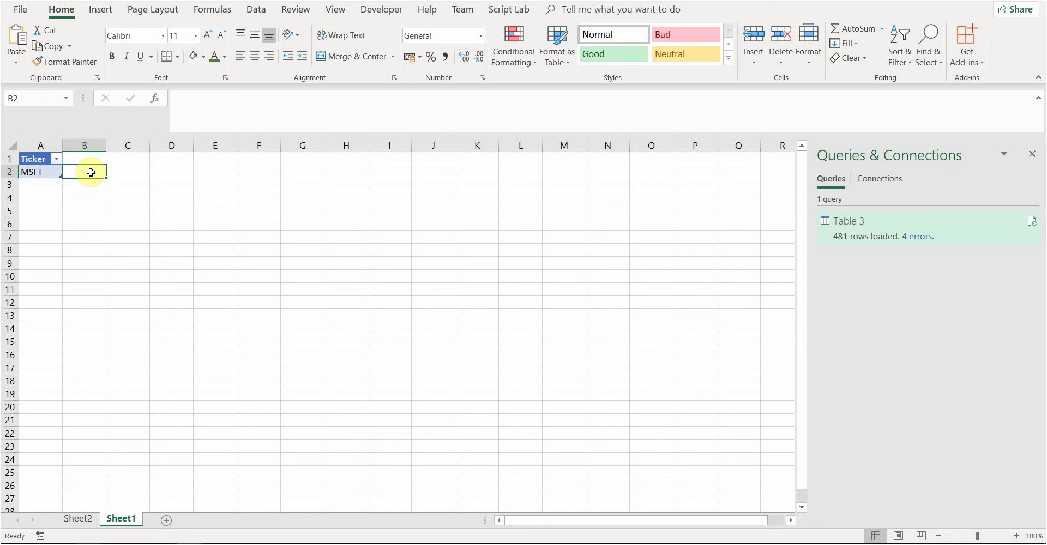
click(44, 171)
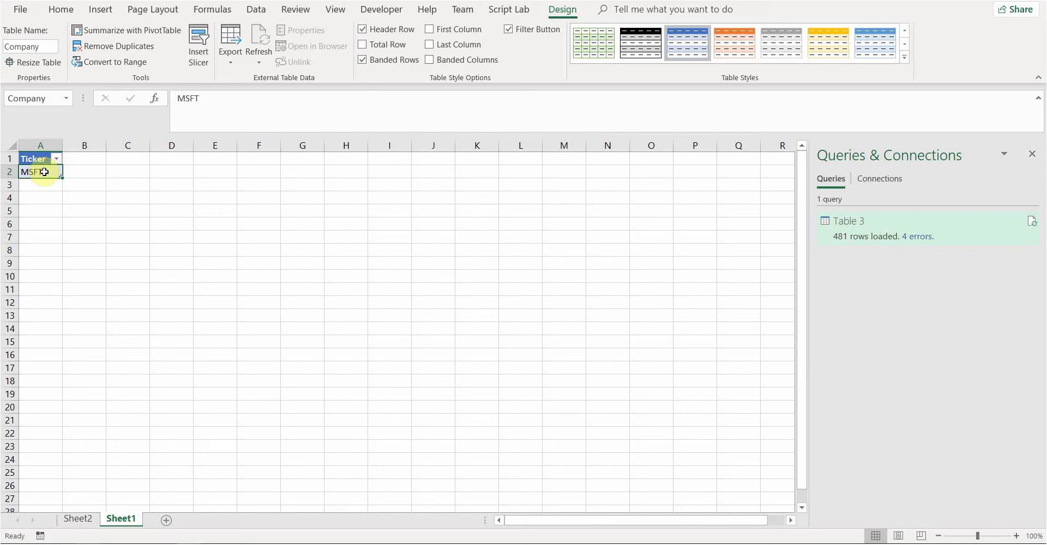
- Open the Table 3 query and review its Navigation, Promoted Headers and Changed Type steps
click(856, 231)
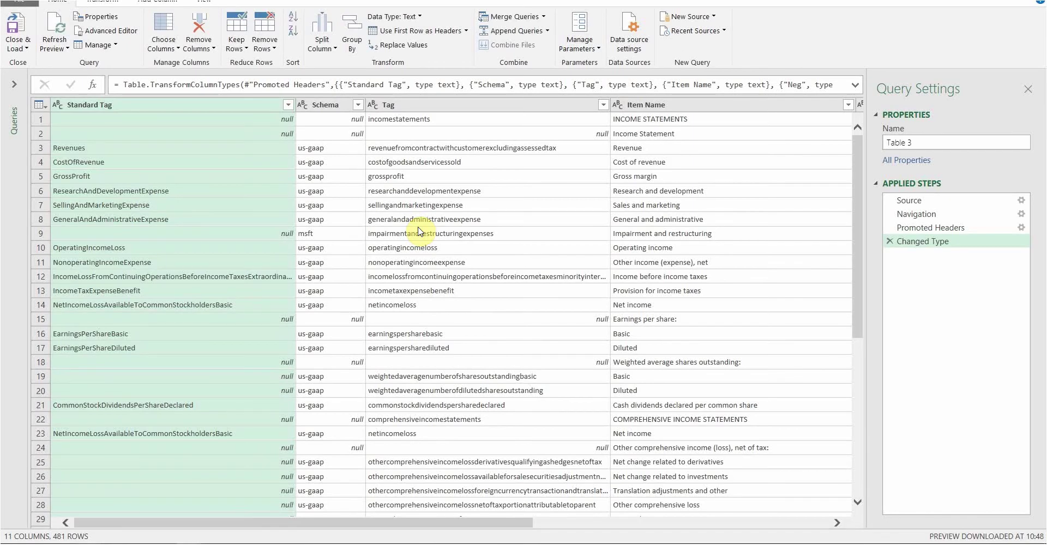
click(946, 233)
click(922, 217)
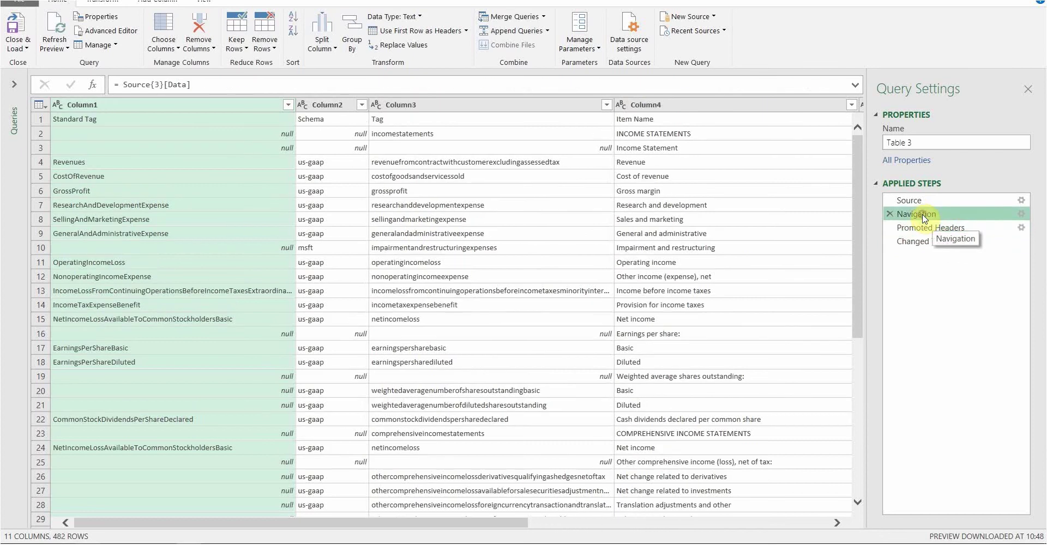
click(916, 228)
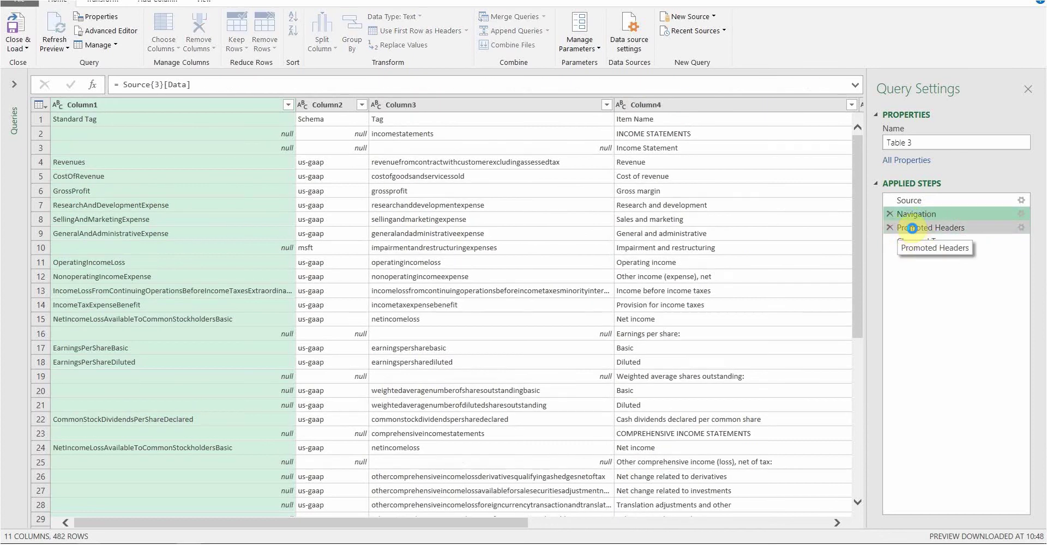
click(912, 242)
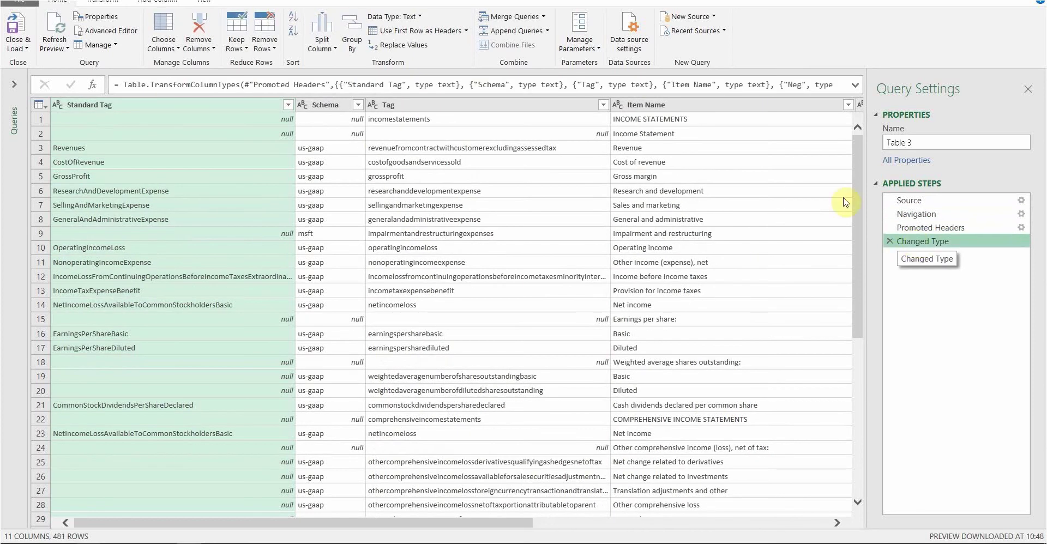
click(555, 84)
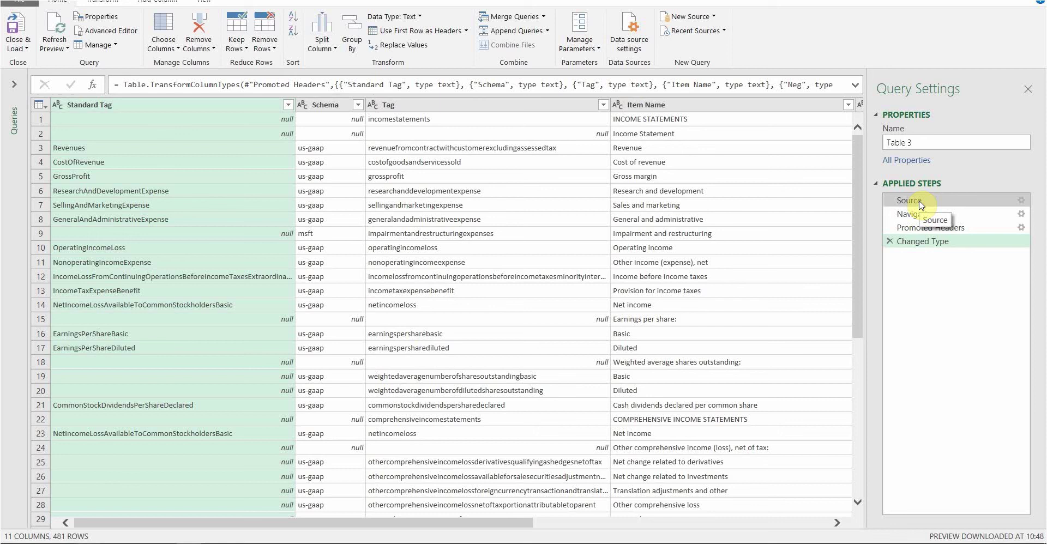
- In the Source step formula, close the web address string with a quote right after eid=
click(920, 204)
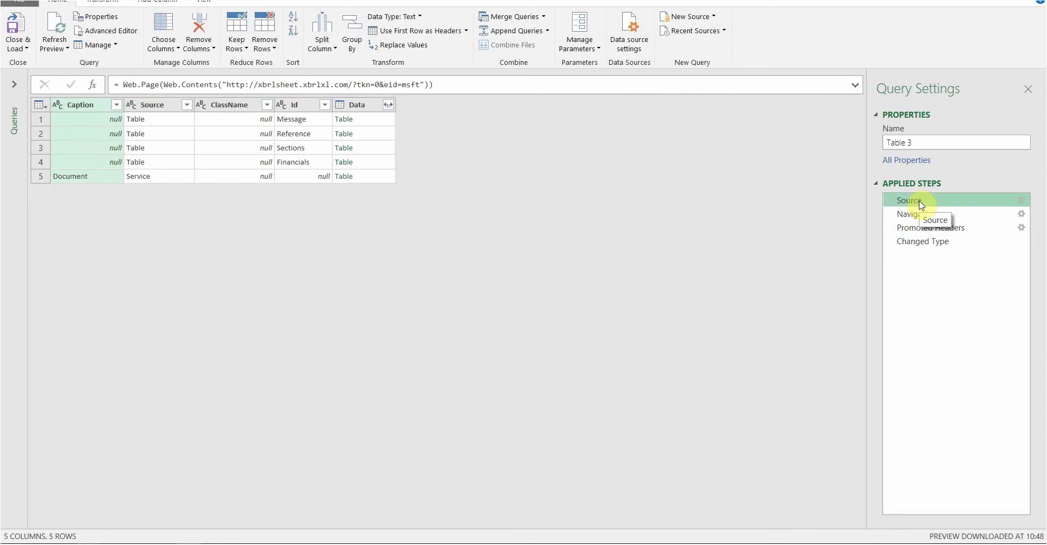
click(317, 83)
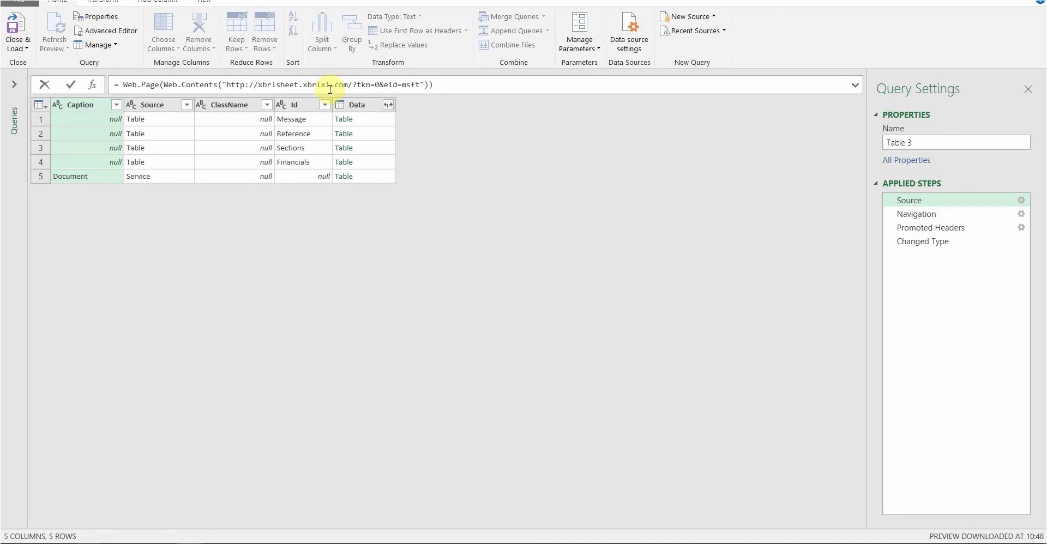
click(227, 85)
click(401, 85)
text(")
- Replace the hard-coded msft with & Excel.CurrentWorkbook(){[Name=""]}[Content] in the Source address
click(433, 84)
key(BackSpace)
key(BackSpace)
key(BackSpace)
key(BackSpace)
key(BackSpace)
text(Excel.CurrentWorkbook(){[Name=""]}[Content])
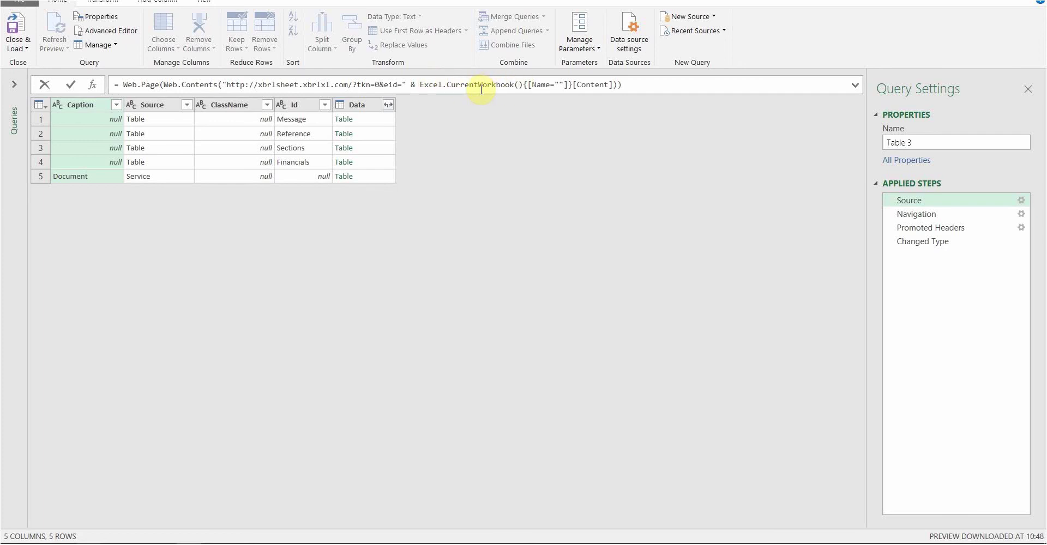
- Complete the reference as Excel.CurrentWorkbook(){[Name="Company"]}[Content]{0}[Ticker] and commit the formula
click(559, 83)
text(Compan)
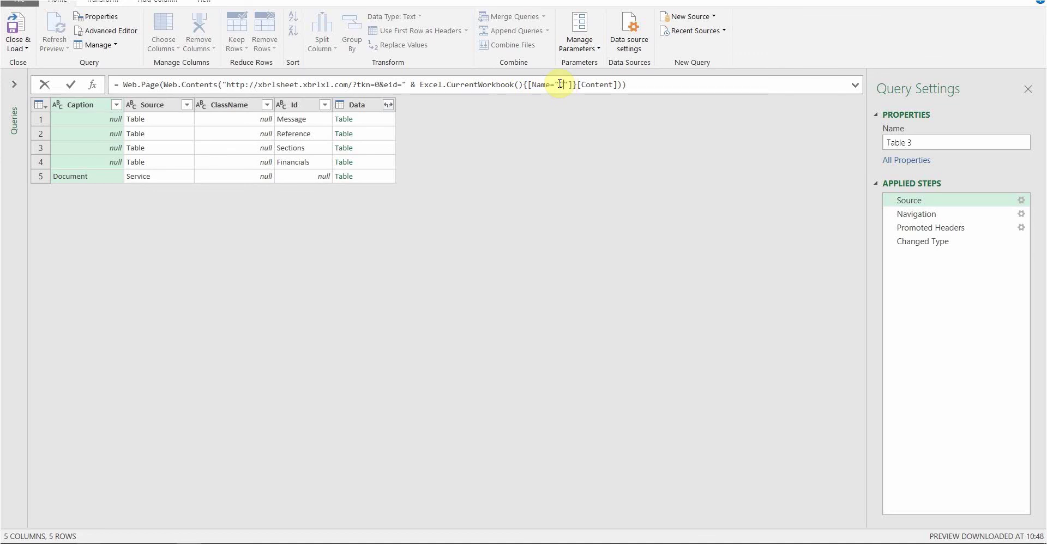
text(y)
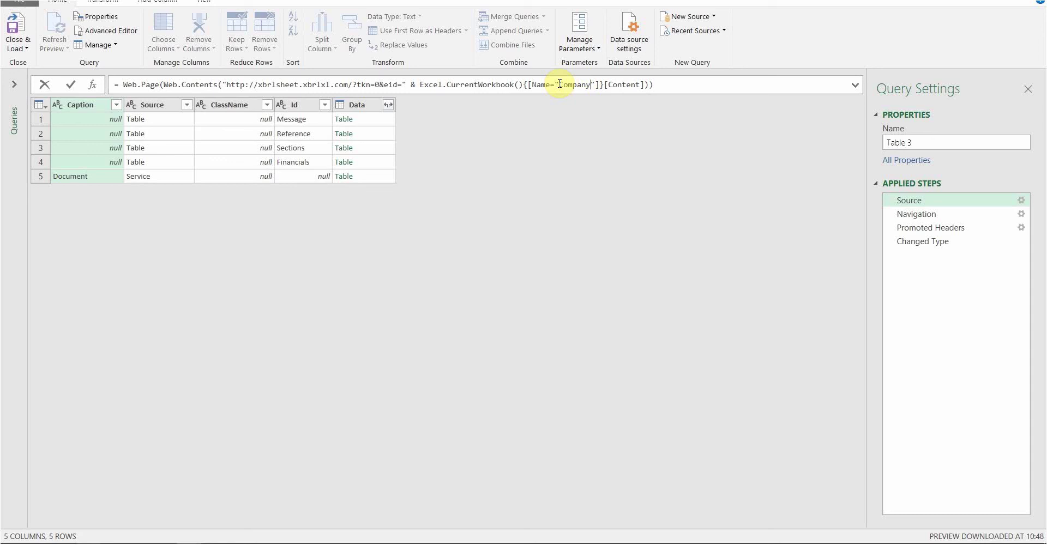
click(644, 85)
text(){)
text(0)
text([Ticker)
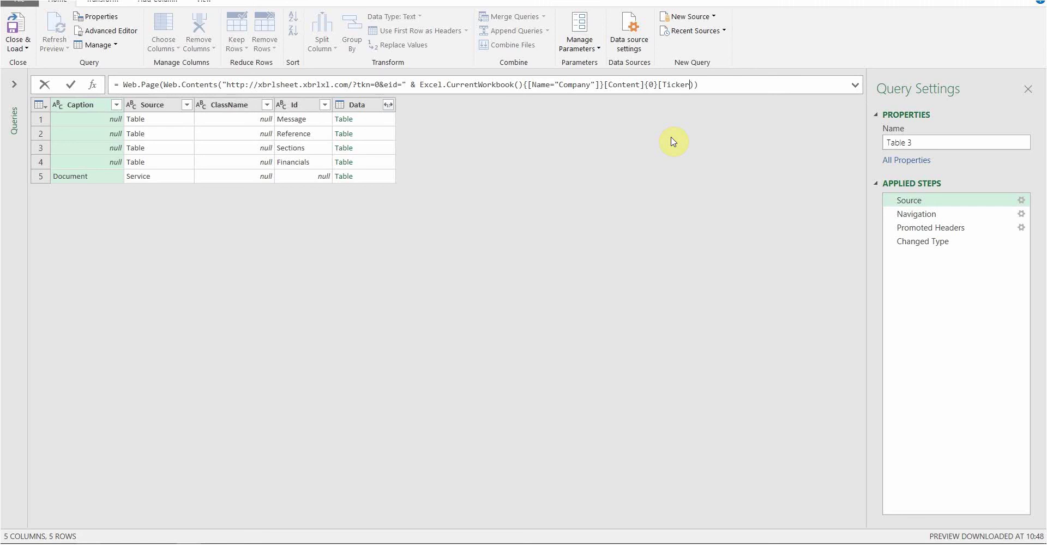
text(])
double_click(649, 84)
click(694, 85)
text())
click(709, 85)
key(Return)
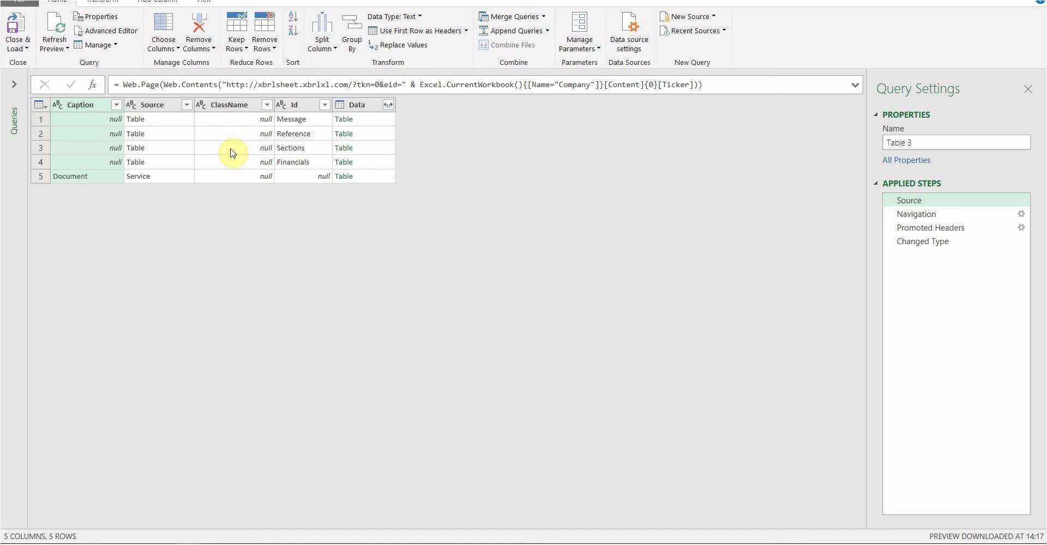
- Preview the final Changed Type step, now returning 481 rows from the Company-table ticker
click(908, 243)
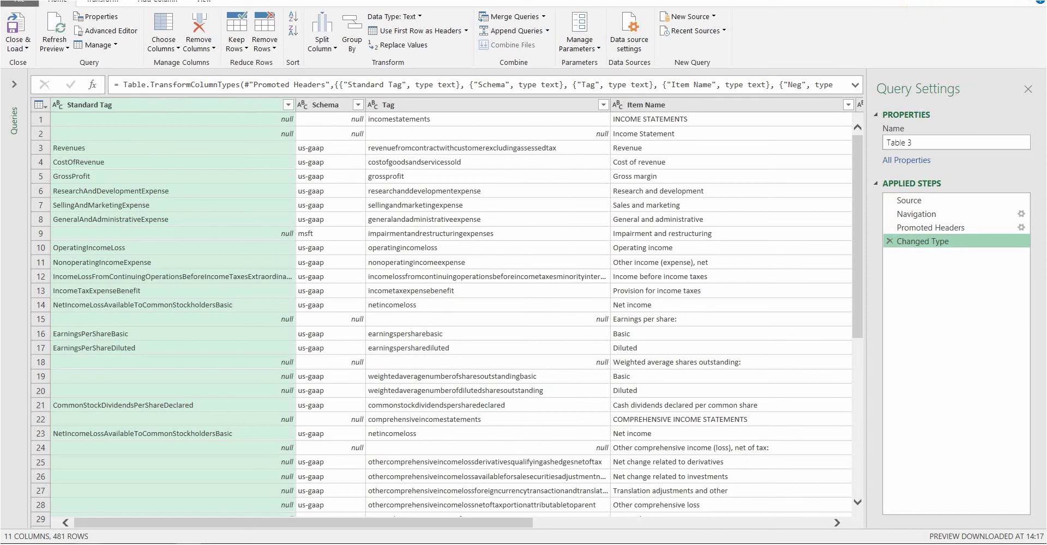
- Close Power Query Editor keeping the changes, then return to Sheet1's Company table
key(alt+F4)
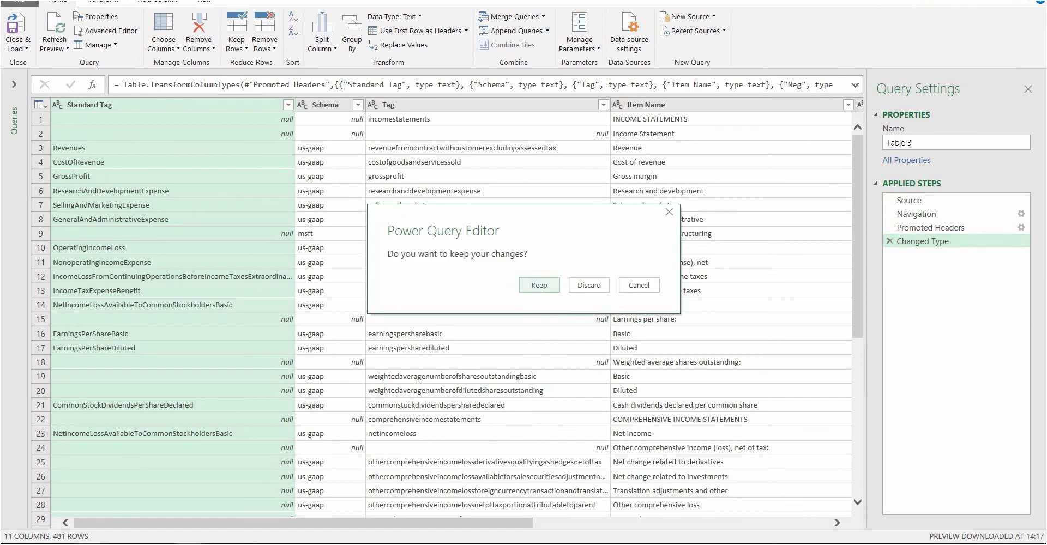
click(538, 285)
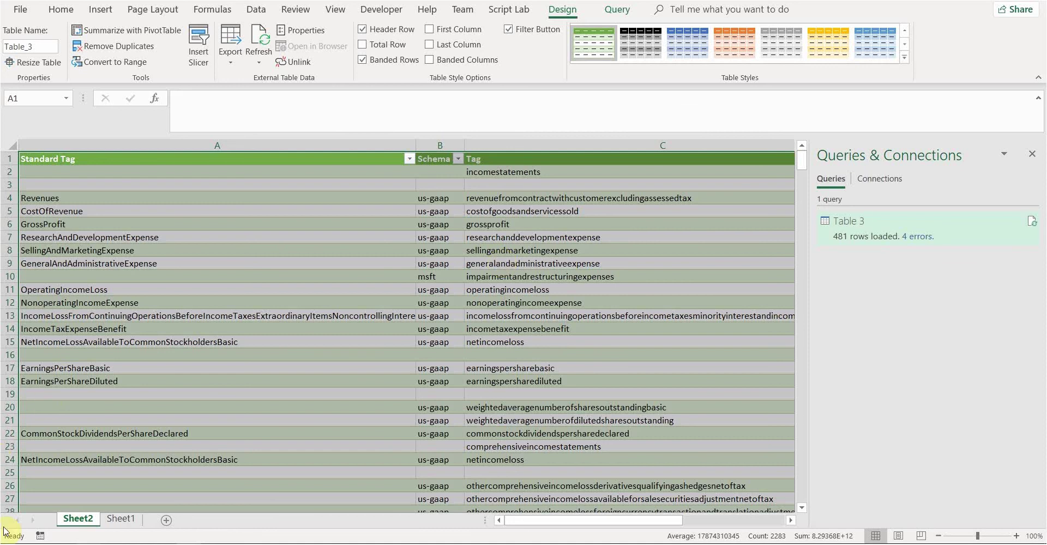
click(122, 522)
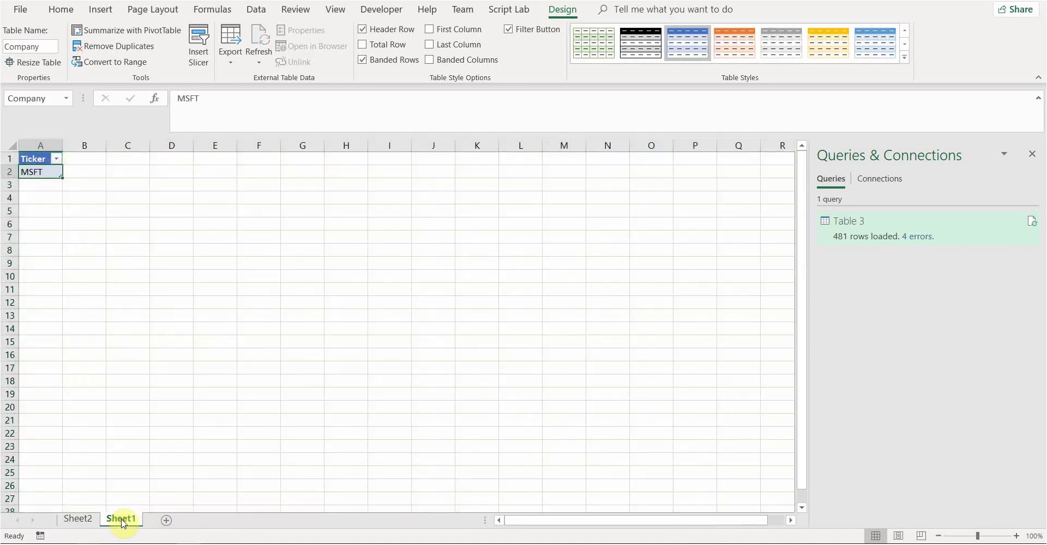